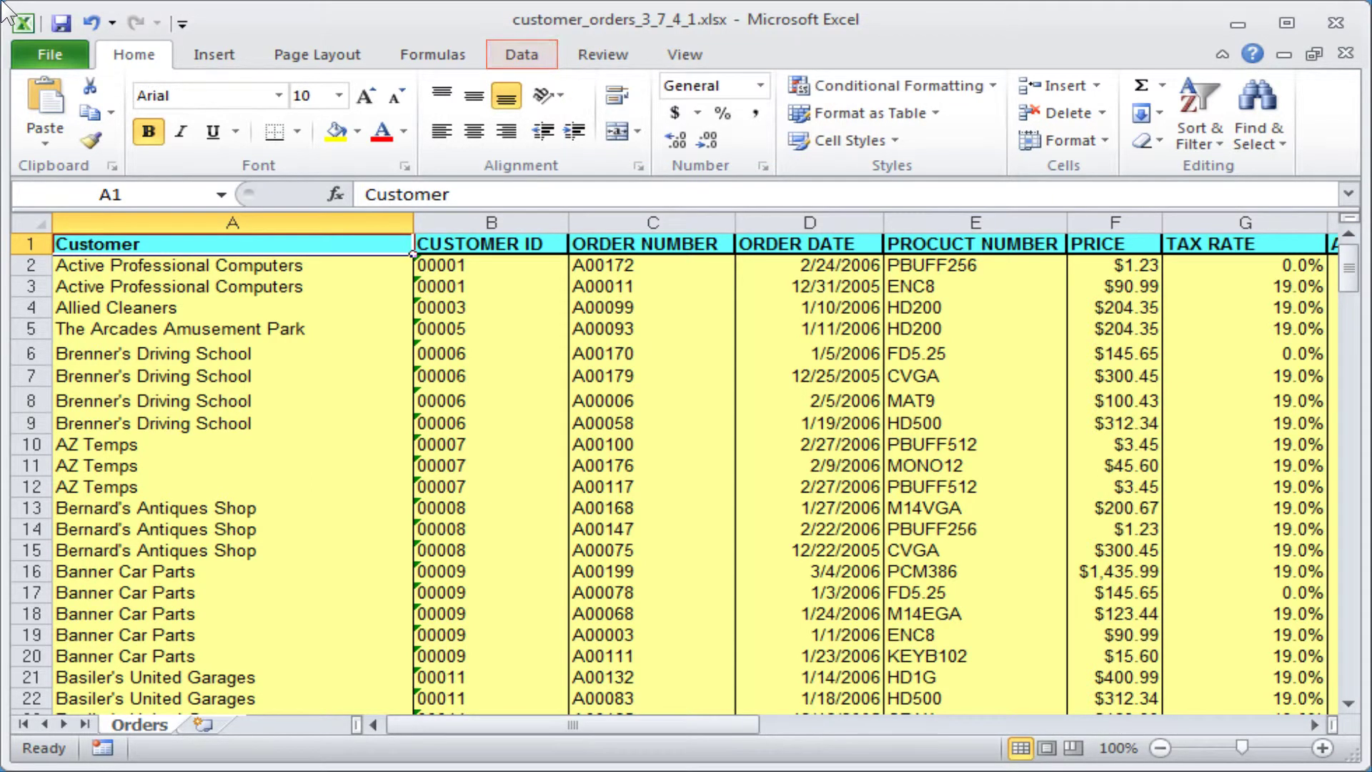
# Turn on AutoFilter for the Orders table headings from the Data tab.
pyautogui.click(525, 60)
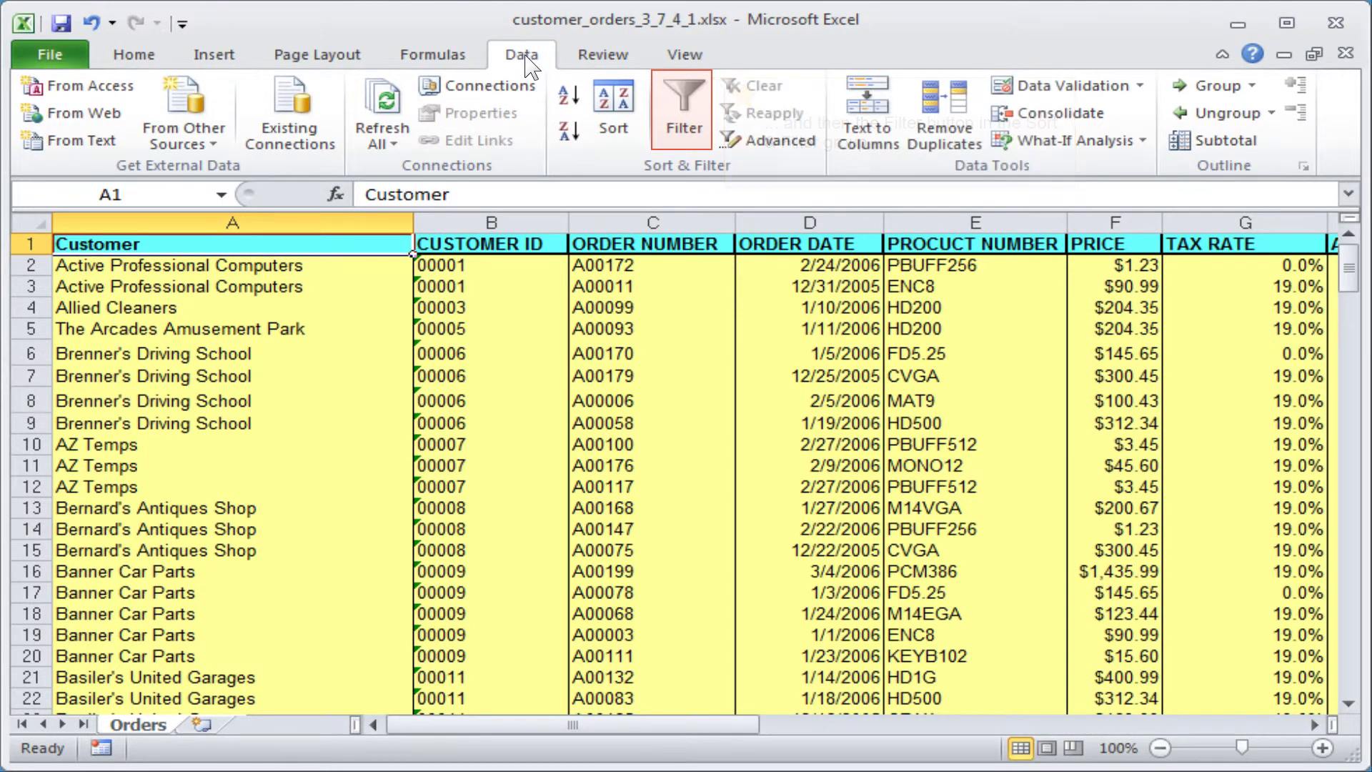
pyautogui.click(691, 105)
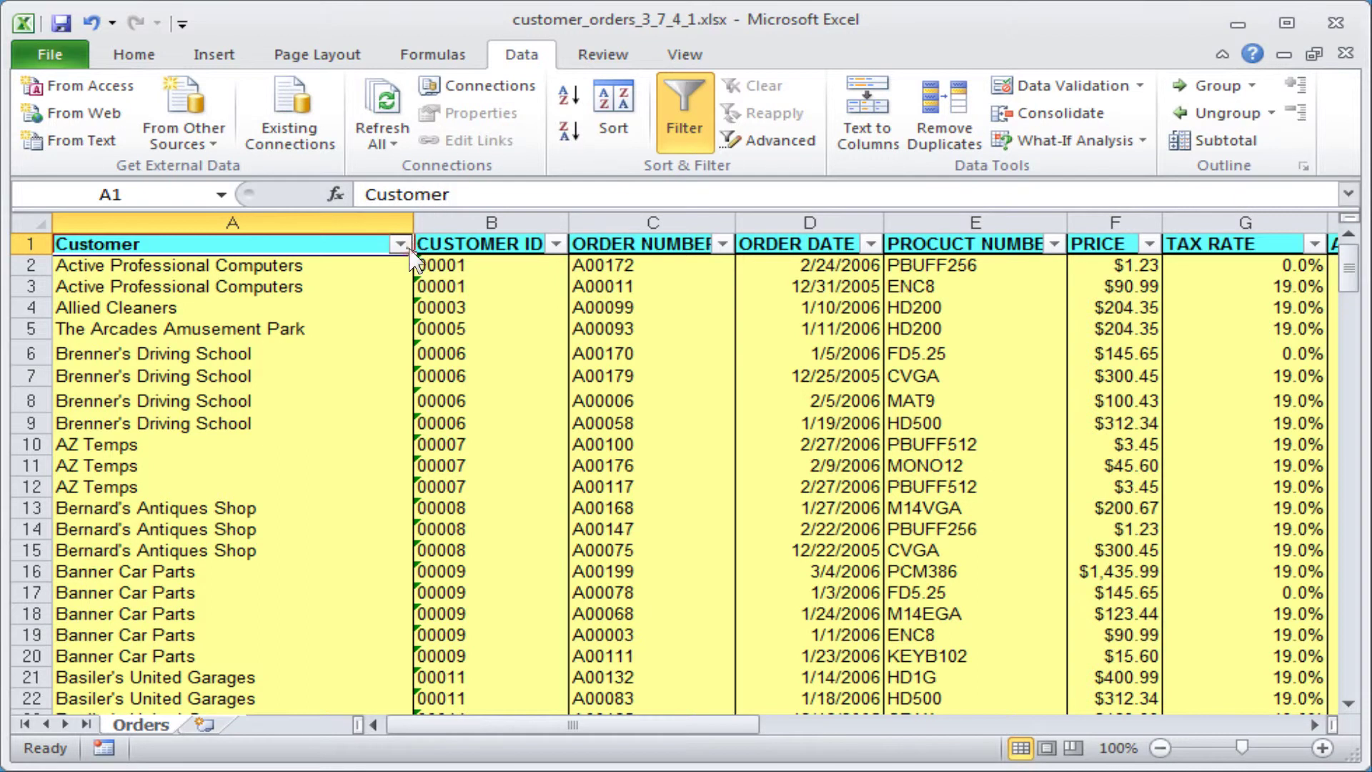
# Show the Text Filters conditions for the Customer column.
pyautogui.click(406, 247)
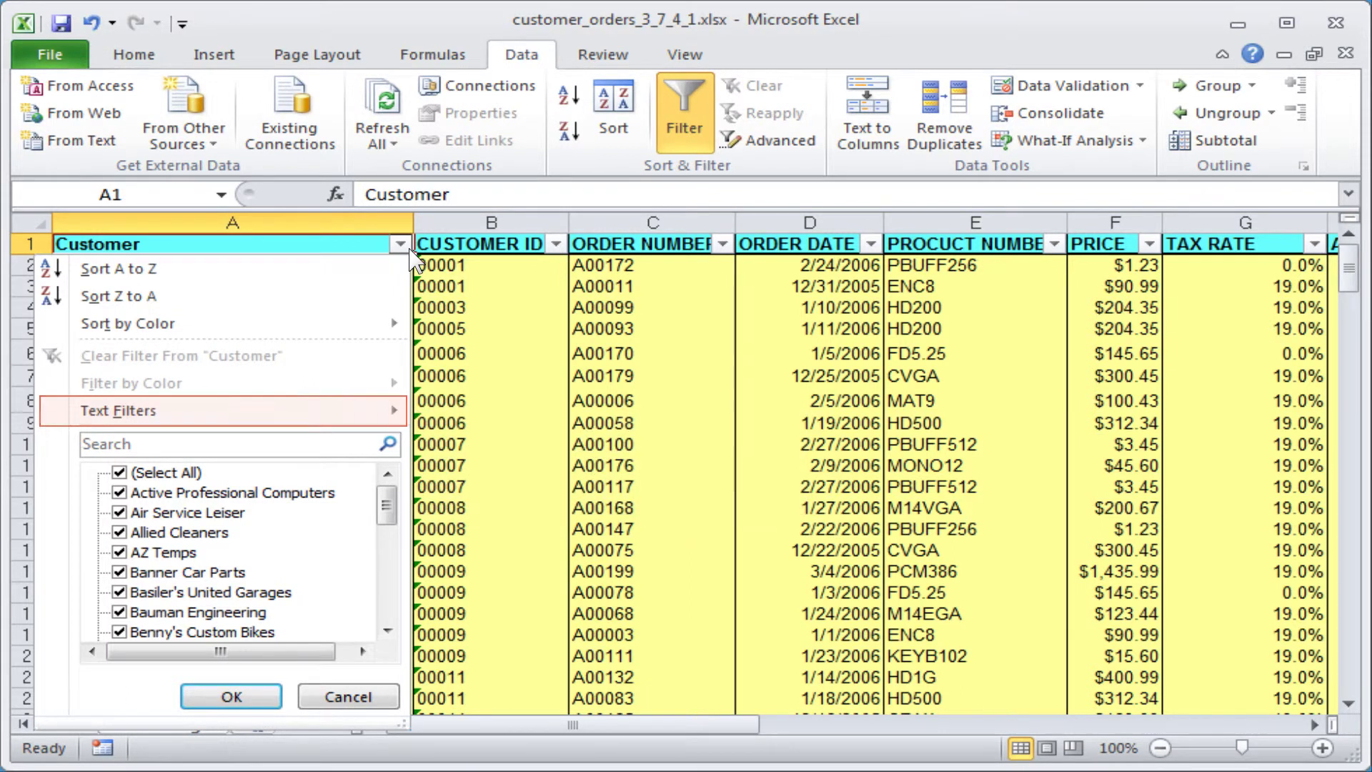
pyautogui.click(118, 418)
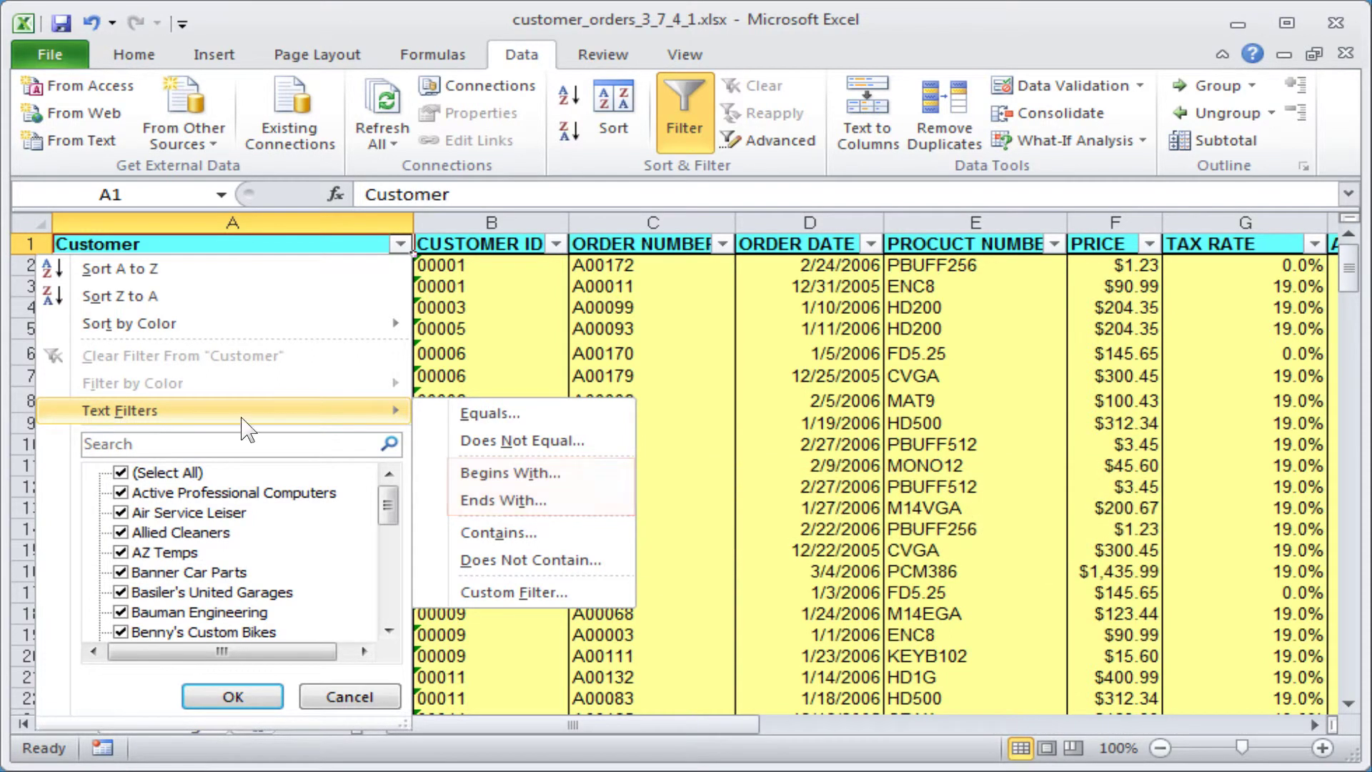
# Filter the Customer column to names that begin with 'A'.
pyautogui.click(494, 479)
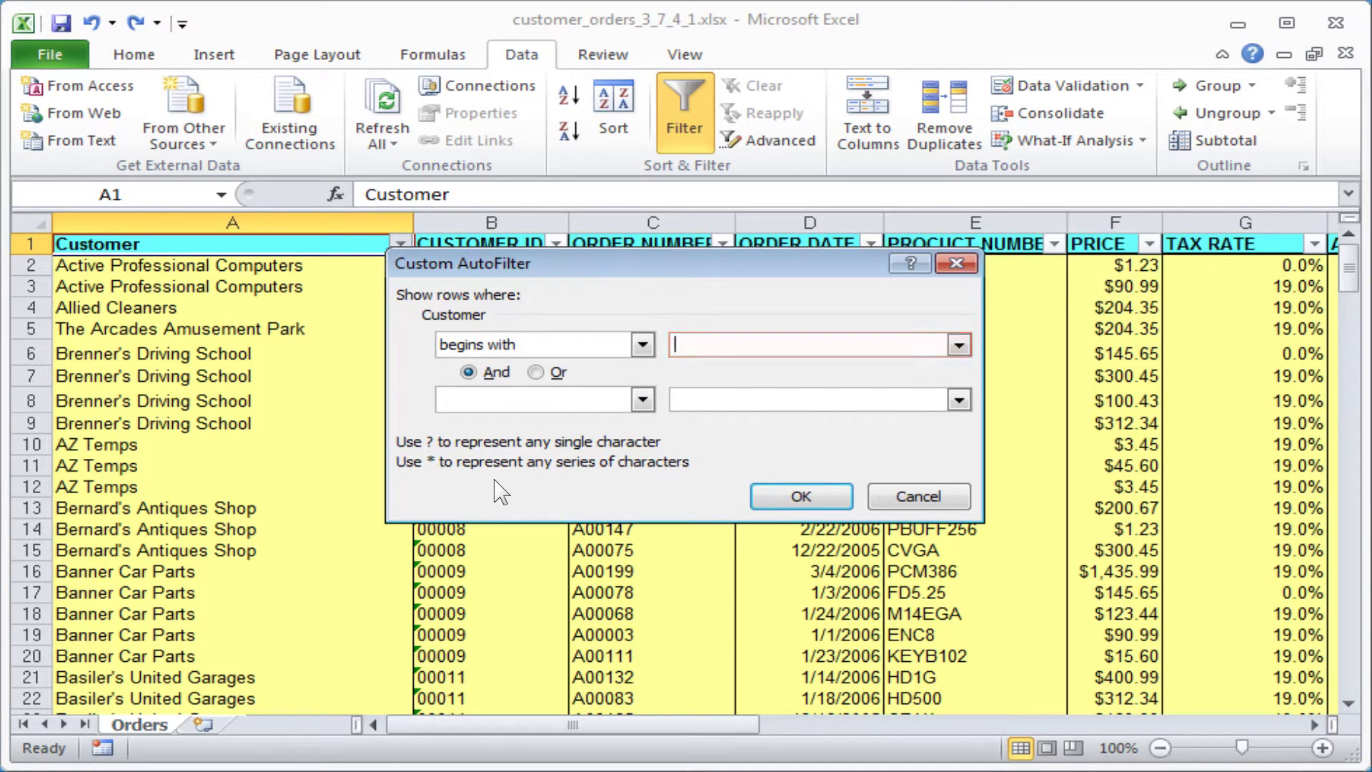
pyautogui.write('A')
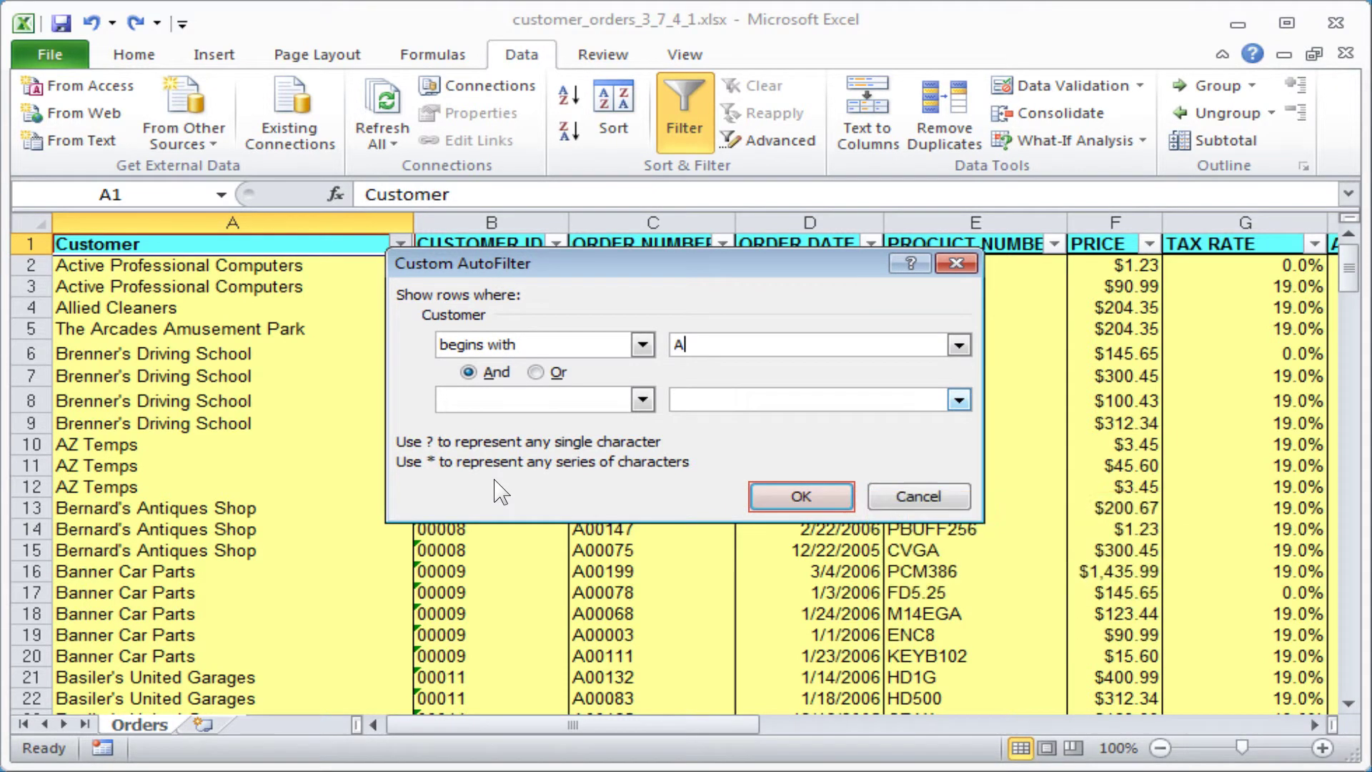
pyautogui.click(802, 498)
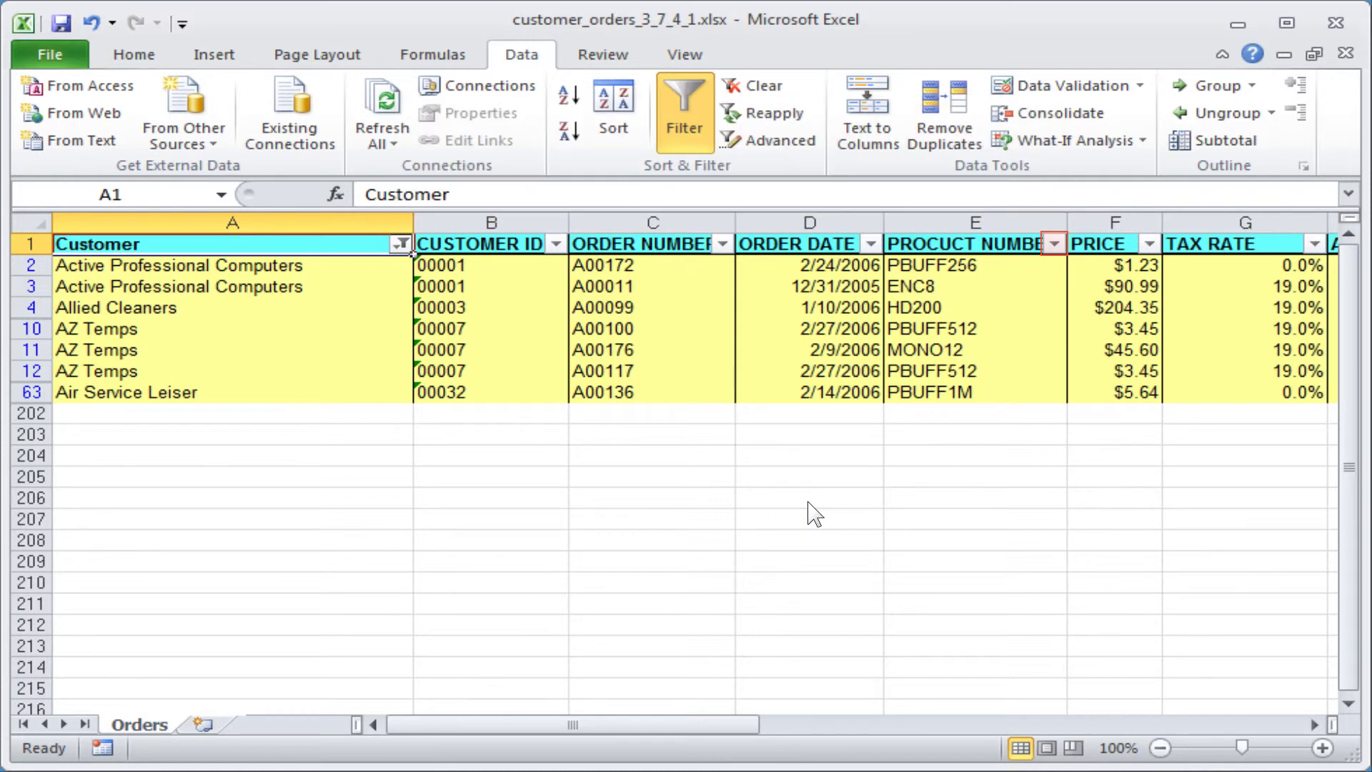
# Start an 'equals' text filter on the Product Number column.
pyautogui.click(1055, 244)
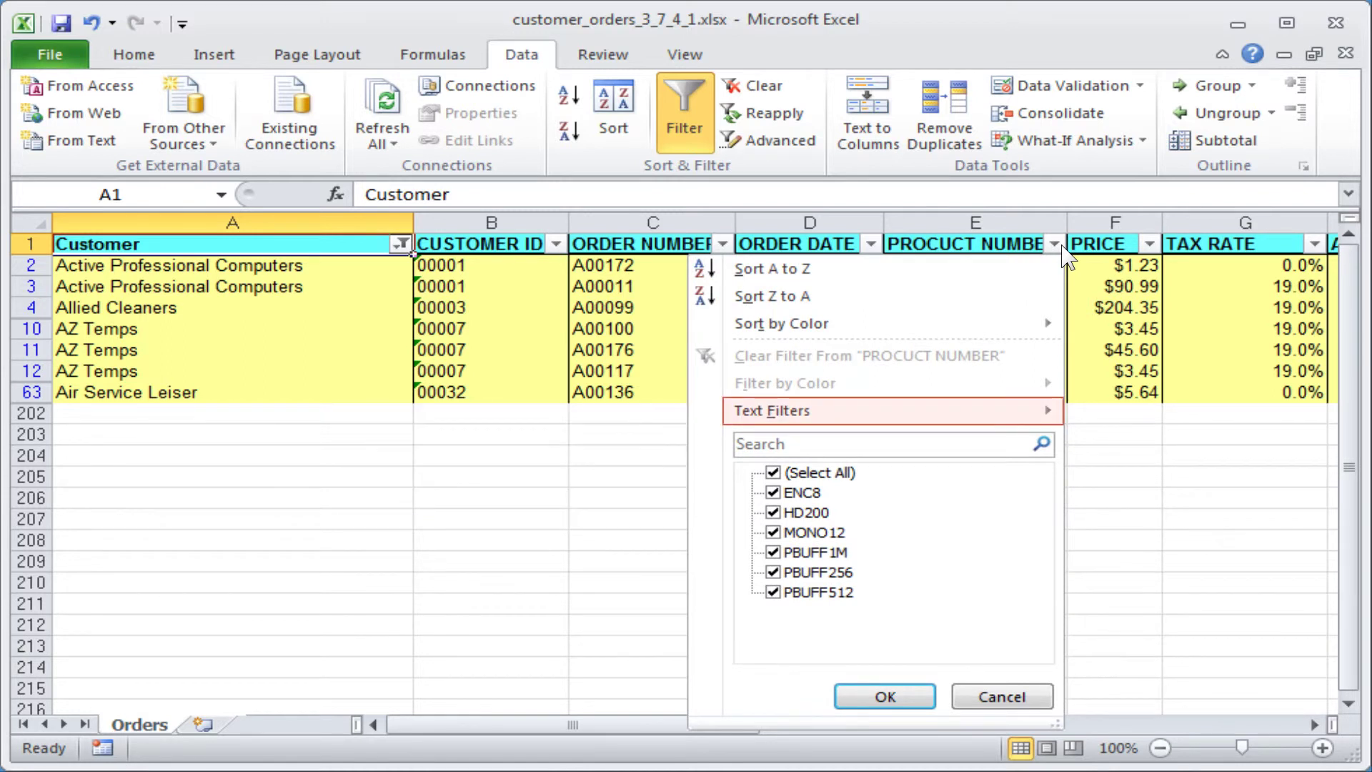
pyautogui.click(770, 414)
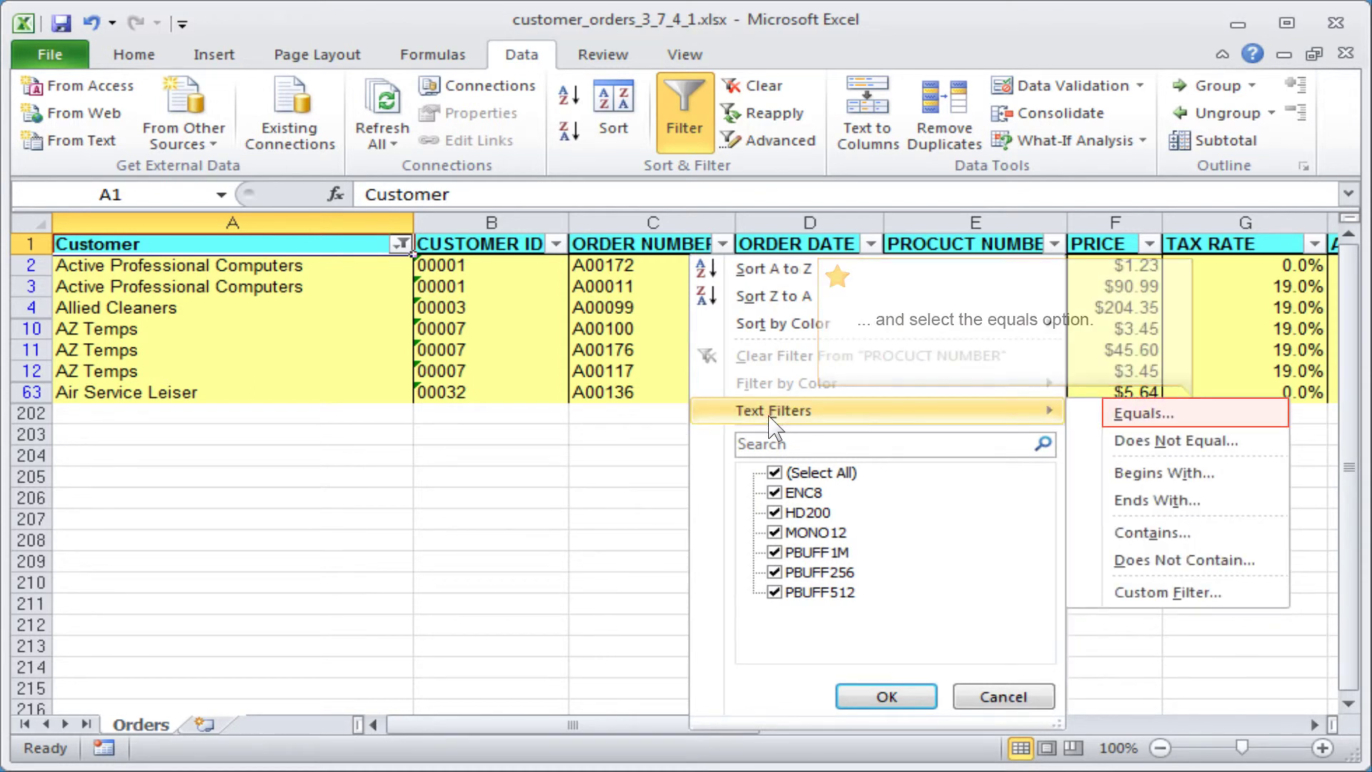
pyautogui.click(1139, 419)
pyautogui.write('?')
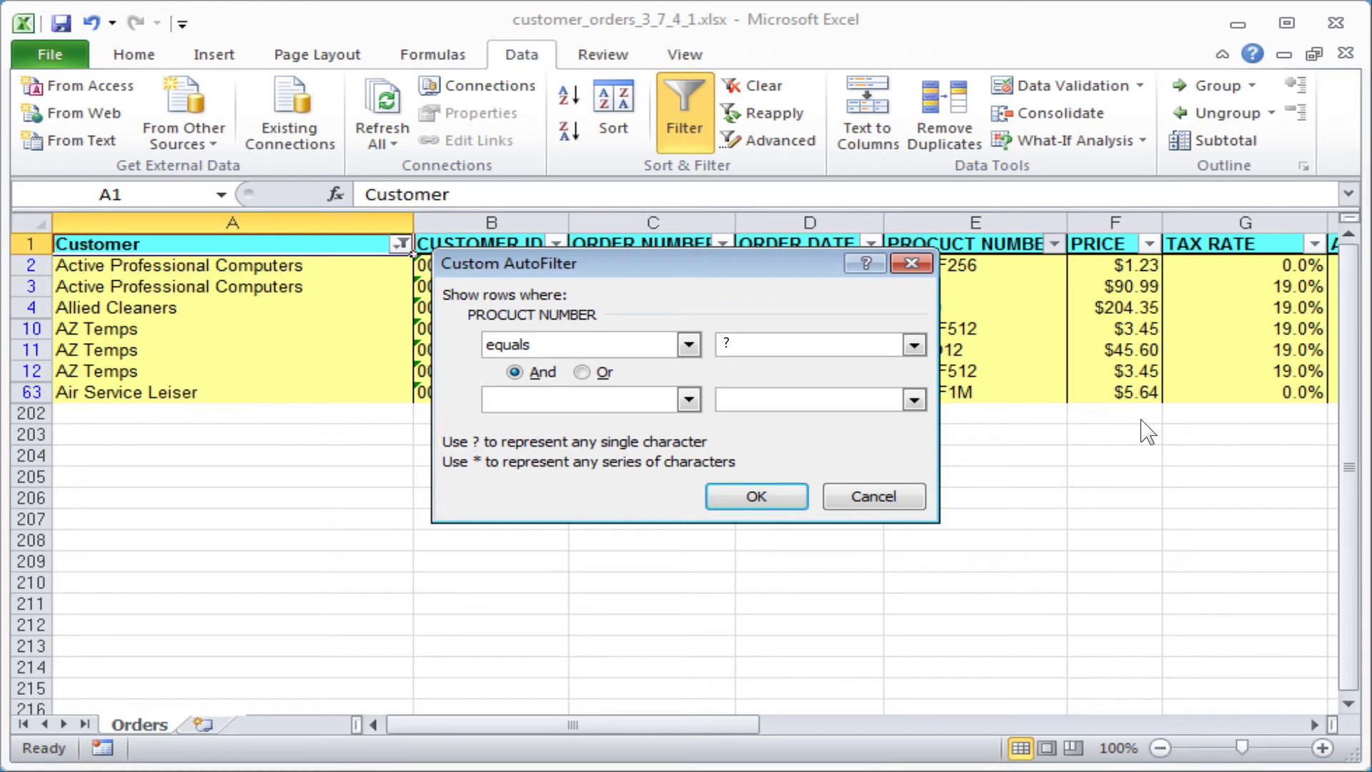
pyautogui.write('???')
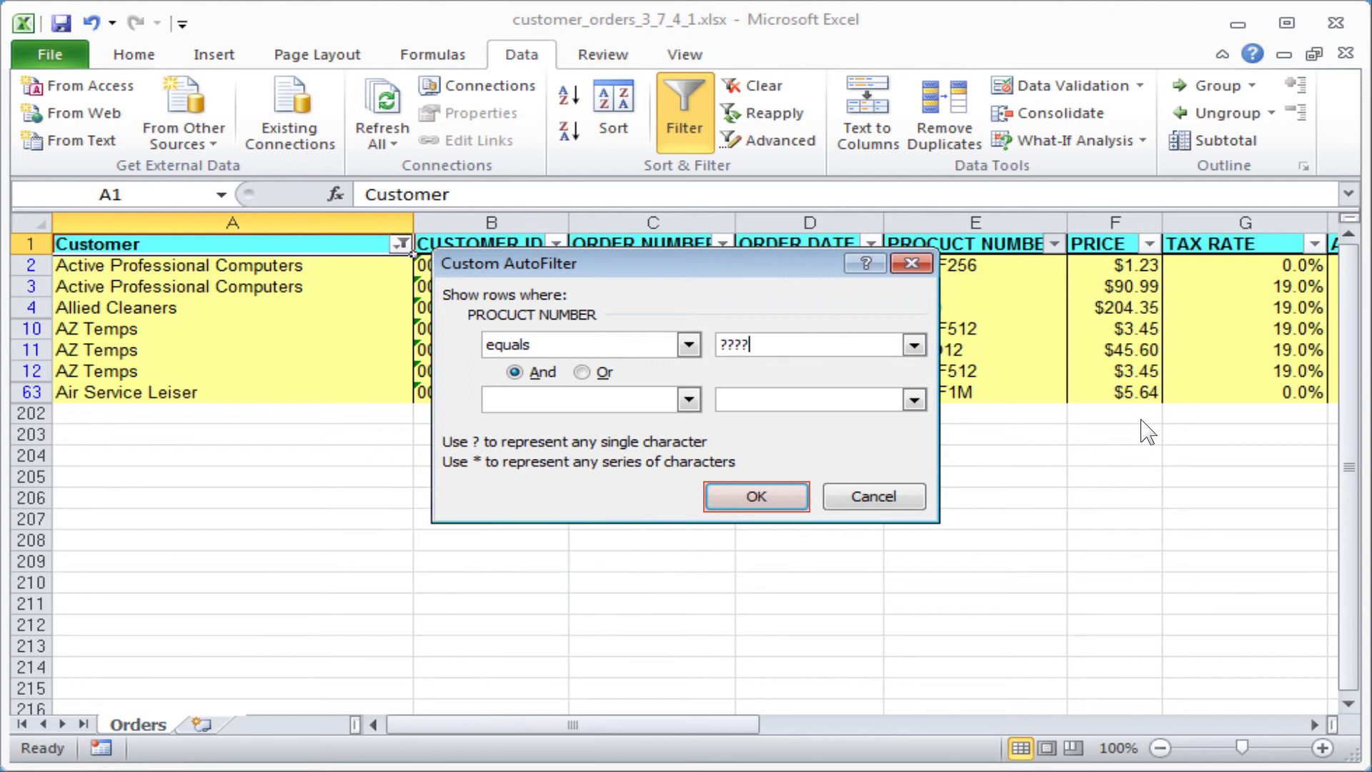
# Apply the '????' equals filter, leaving only the Active Professional Computers ENC8 order.
pyautogui.click(766, 506)
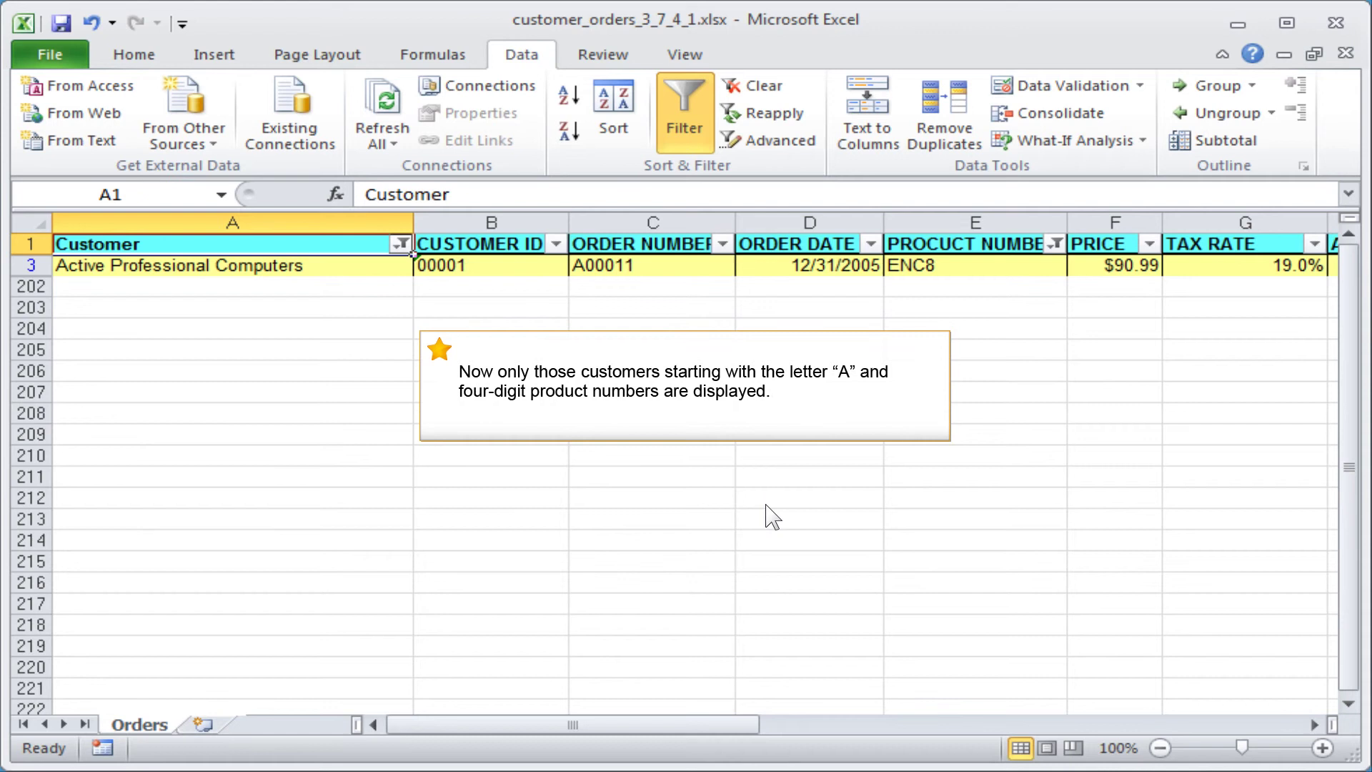